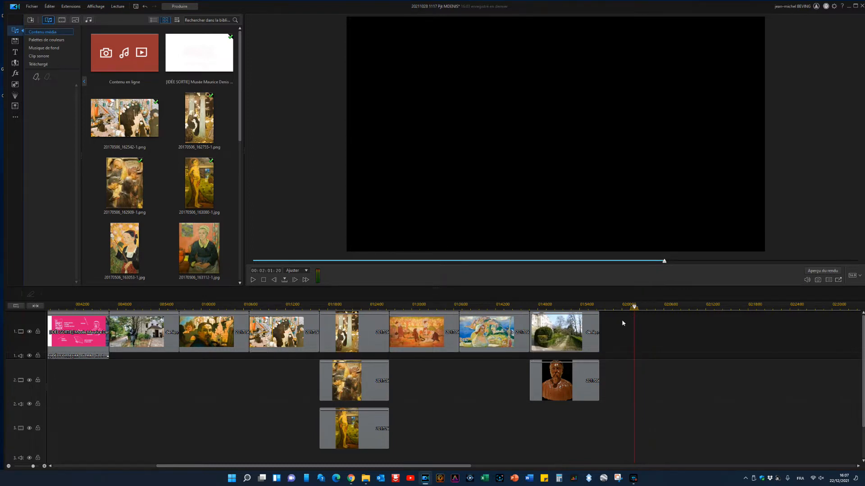
- Select the seaside painting clip on video track 1 and place the playhead about five seconds into it
{"action": "left_click_drag", "start_coordinate": [636, 309], "coordinate": [657, 307]}
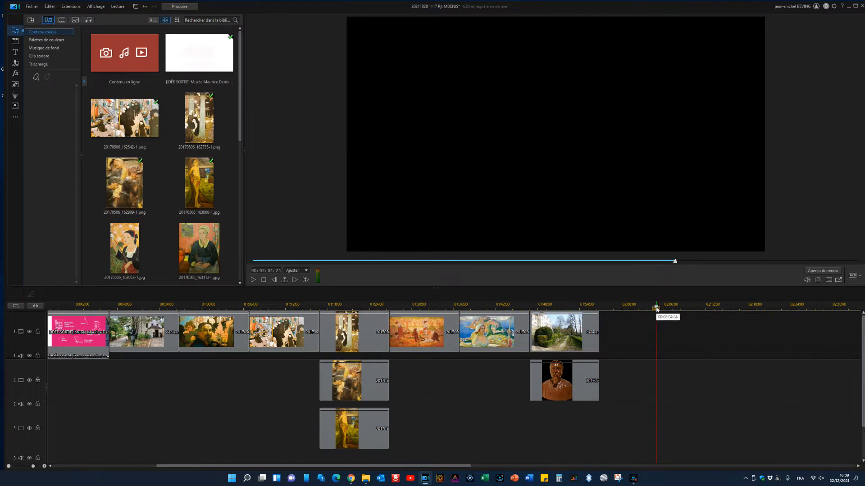
{"action": "left_click_drag", "start_coordinate": [657, 309], "coordinate": [630, 308]}
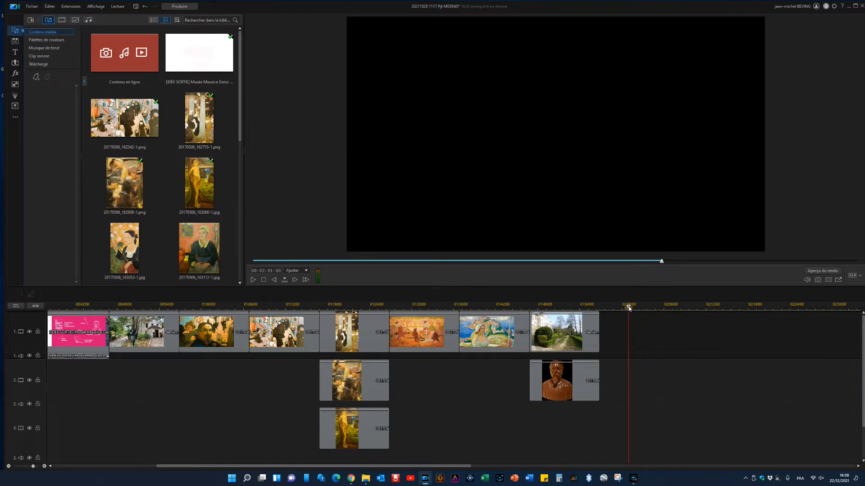
{"action": "left_click", "coordinate": [498, 330]}
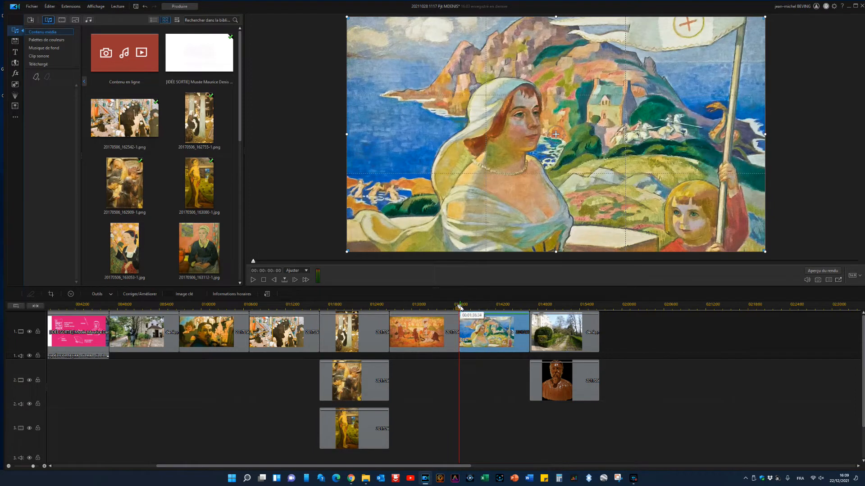
{"action": "left_click_drag", "start_coordinate": [460, 308], "coordinate": [499, 305]}
{"action": "left_click", "coordinate": [499, 330]}
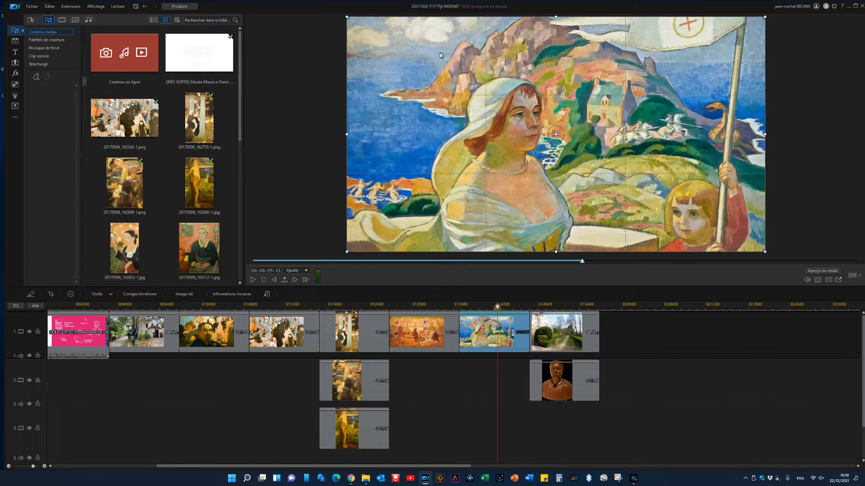
- Shift the seaside painting rightward until it is entirely outside the frame, and bring it back to fill the frame
{"action": "left_click_drag", "start_coordinate": [440, 53], "coordinate": [499, 53]}
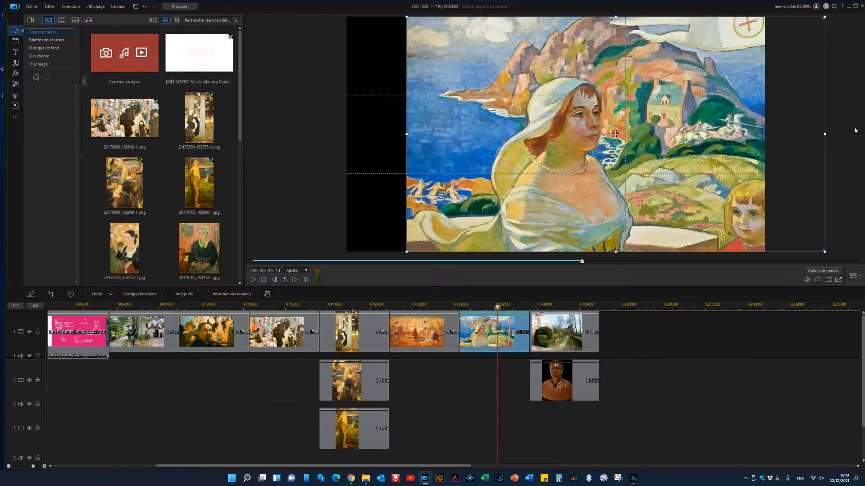
{"action": "left_click_drag", "start_coordinate": [495, 68], "coordinate": [718, 68]}
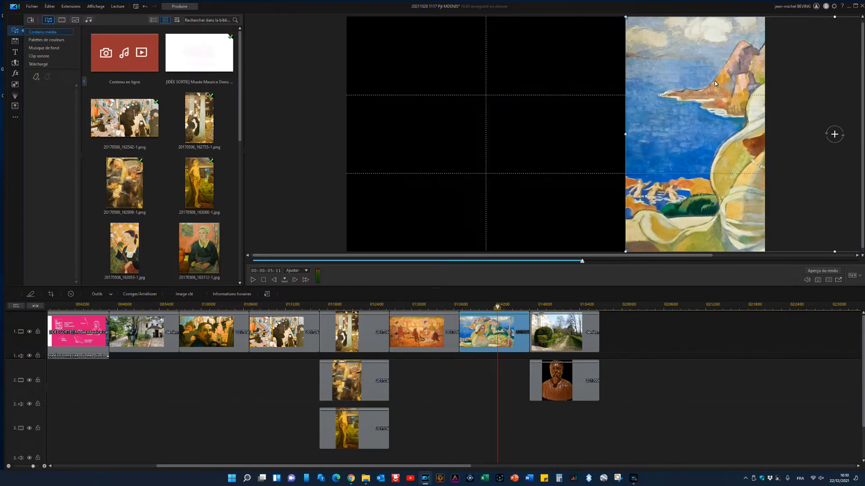
{"action": "left_click_drag", "start_coordinate": [678, 54], "coordinate": [812, 54]}
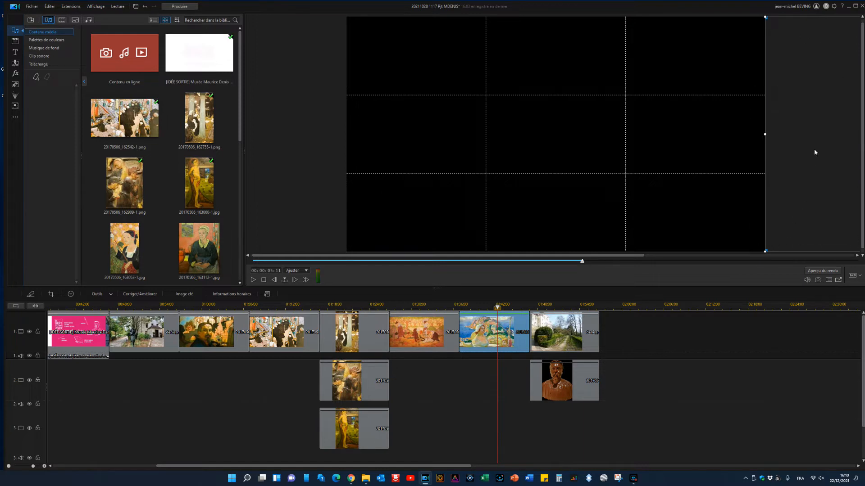
{"action": "left_click_drag", "start_coordinate": [820, 47], "coordinate": [683, 50]}
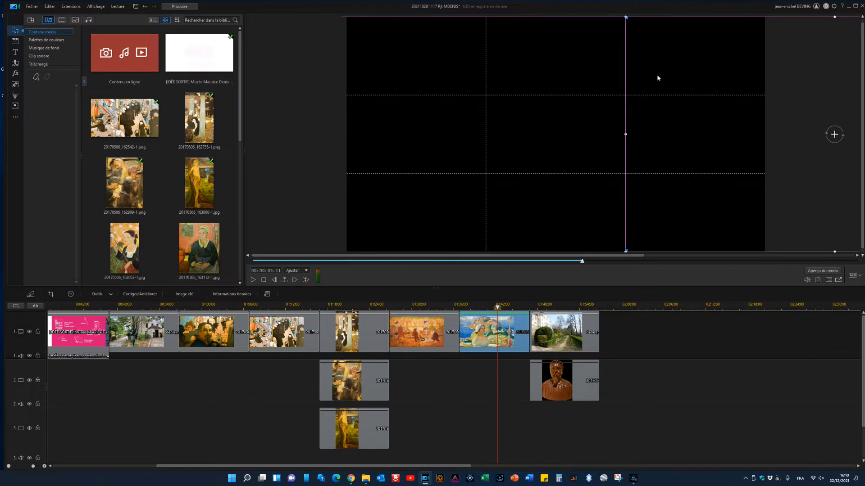
{"action": "left_click_drag", "start_coordinate": [734, 50], "coordinate": [598, 54]}
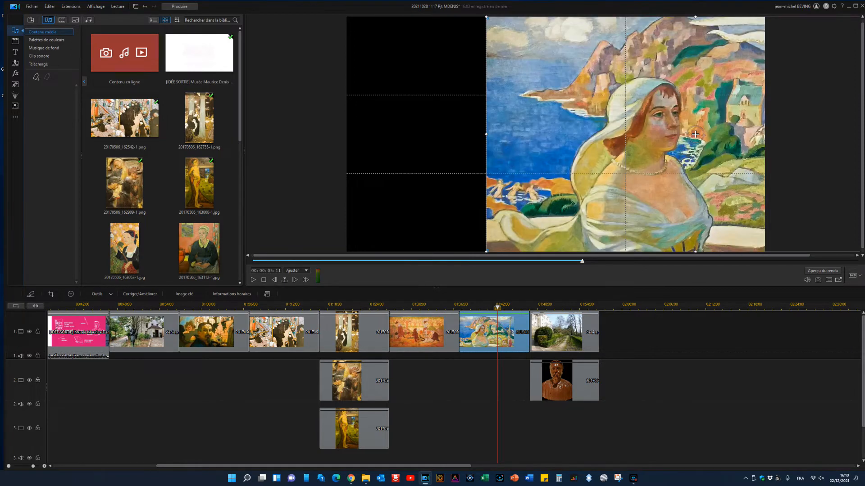
{"action": "left_click_drag", "start_coordinate": [597, 54], "coordinate": [458, 52]}
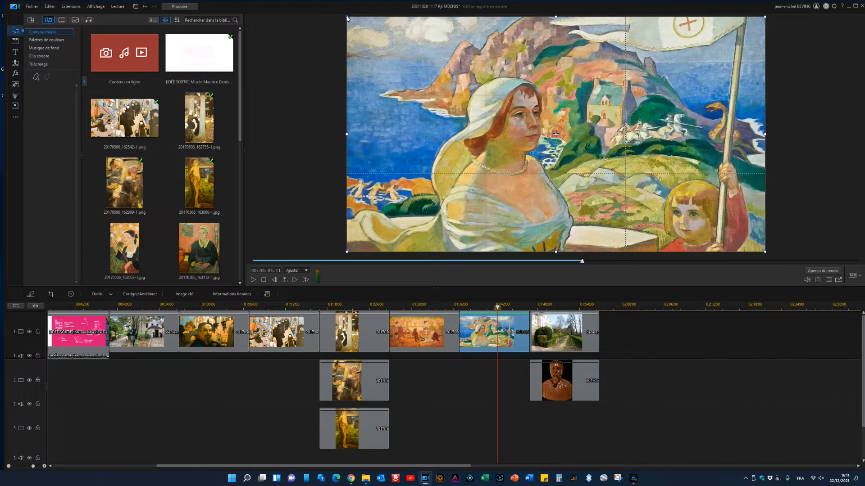
- Try the painting at about half the frame's size in several positions, and restore it centred at full-frame size
{"action": "left_click_drag", "start_coordinate": [347, 18], "coordinate": [468, 77]}
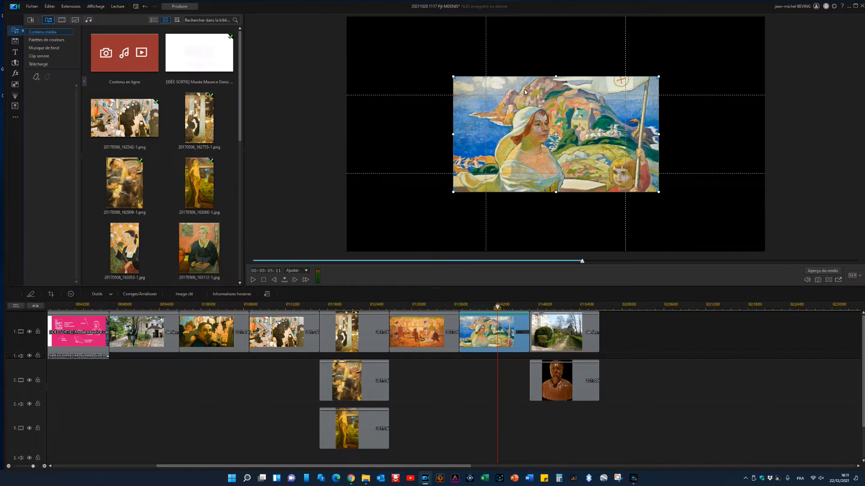
{"action": "mouse_move", "coordinate": [509, 88]}
{"action": "left_mouse_down"}
{"action": "mouse_move", "coordinate": [590, 50]}
{"action": "mouse_move", "coordinate": [606, 116]}
{"action": "mouse_move", "coordinate": [583, 141]}
{"action": "mouse_move", "coordinate": [429, 140]}
{"action": "mouse_move", "coordinate": [405, 110]}
{"action": "mouse_move", "coordinate": [407, 63]}
{"action": "left_mouse_up"}
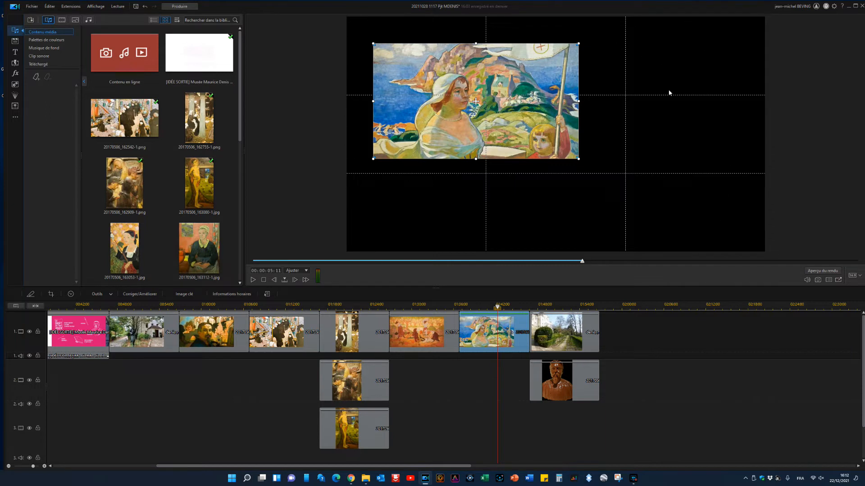
{"action": "left_click_drag", "start_coordinate": [420, 57], "coordinate": [588, 33]}
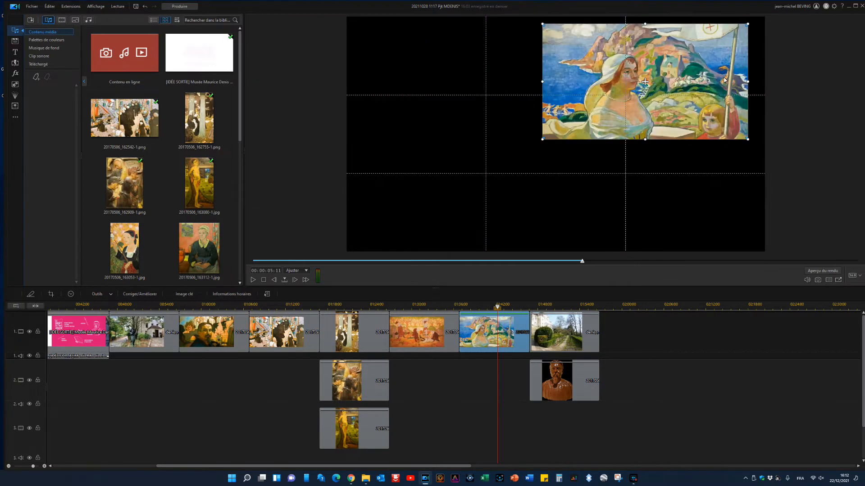
{"action": "left_click_drag", "start_coordinate": [697, 60], "coordinate": [706, 158]}
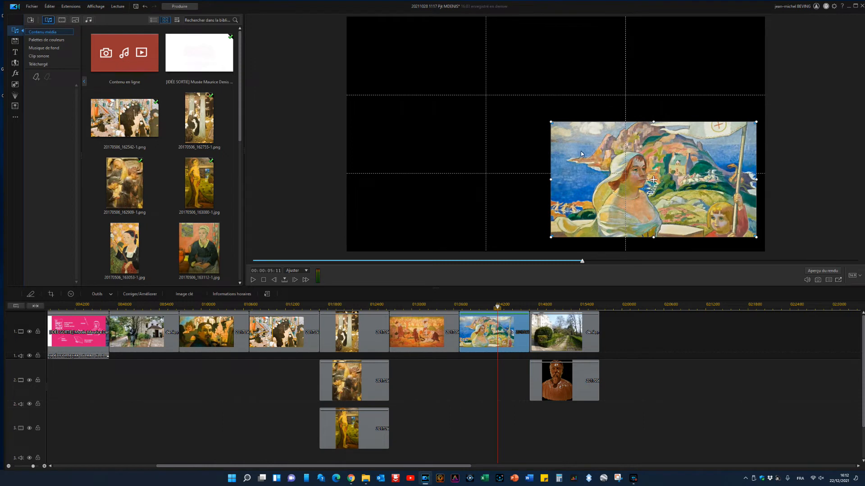
{"action": "mouse_move", "coordinate": [594, 146]}
{"action": "left_mouse_down"}
{"action": "mouse_move", "coordinate": [522, 134]}
{"action": "mouse_move", "coordinate": [501, 117]}
{"action": "mouse_move", "coordinate": [502, 77]}
{"action": "mouse_move", "coordinate": [497, 107]}
{"action": "mouse_move", "coordinate": [499, 95]}
{"action": "left_mouse_up"}
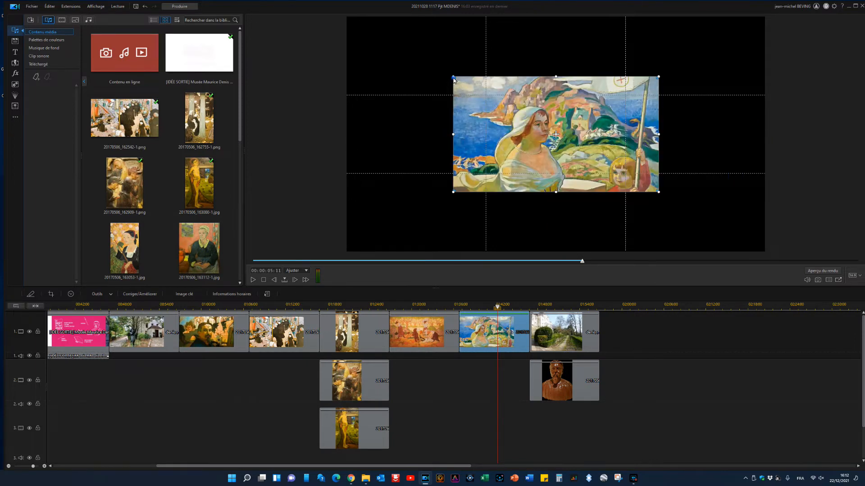
{"action": "left_click_drag", "start_coordinate": [453, 79], "coordinate": [350, 25]}
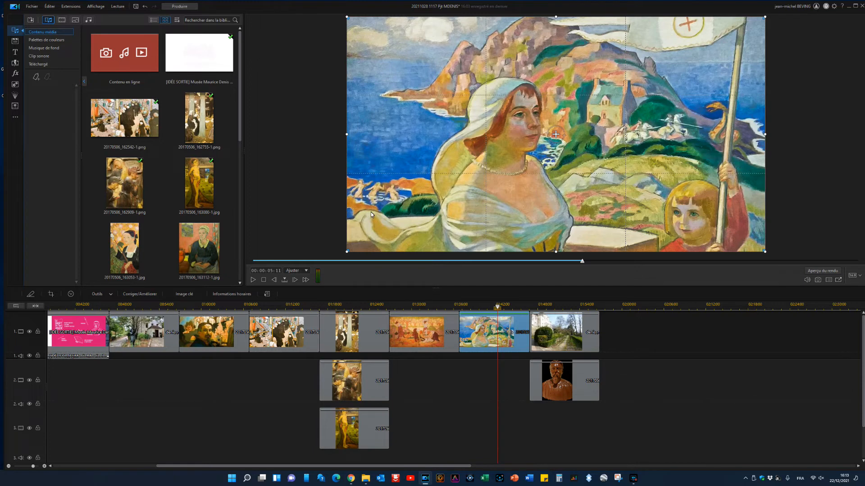
- Reduce the preview display zoom, trying 50% before settling on 25%
{"action": "left_click", "coordinate": [306, 271]}
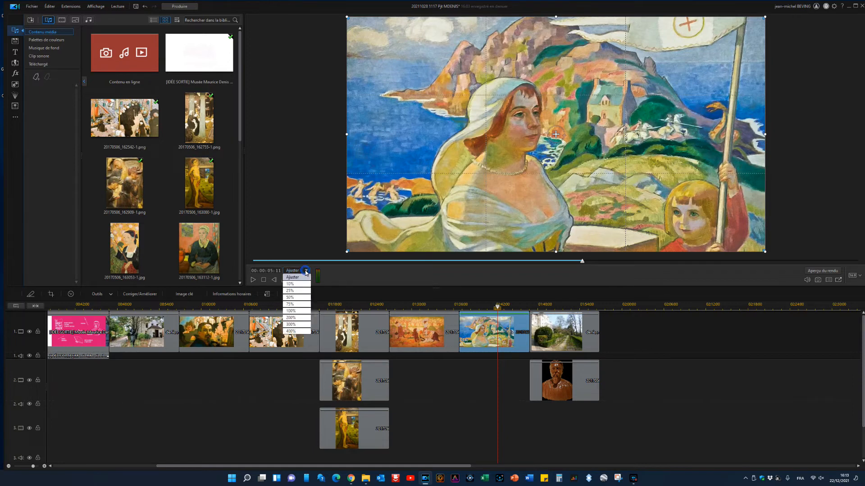
{"action": "left_click", "coordinate": [299, 299]}
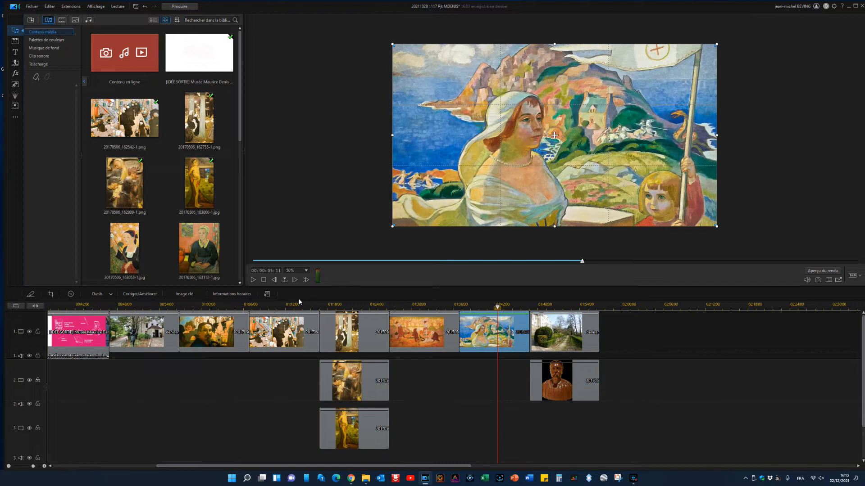
{"action": "left_click", "coordinate": [305, 271]}
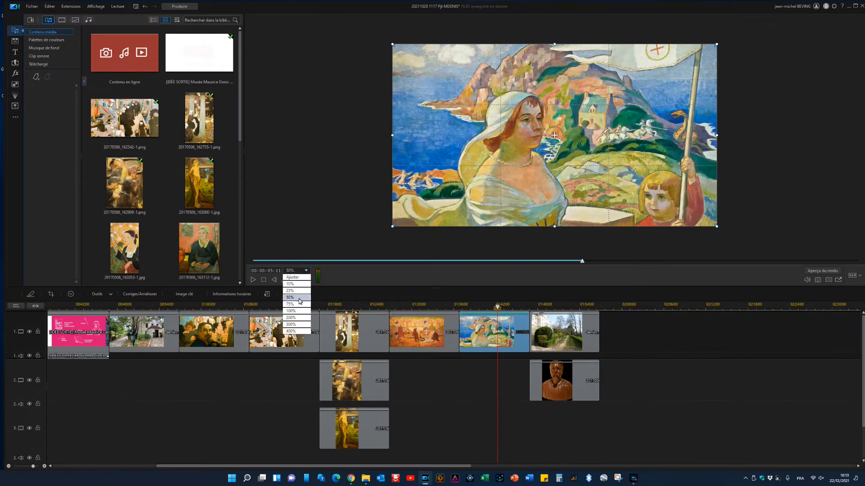
{"action": "left_click", "coordinate": [302, 291]}
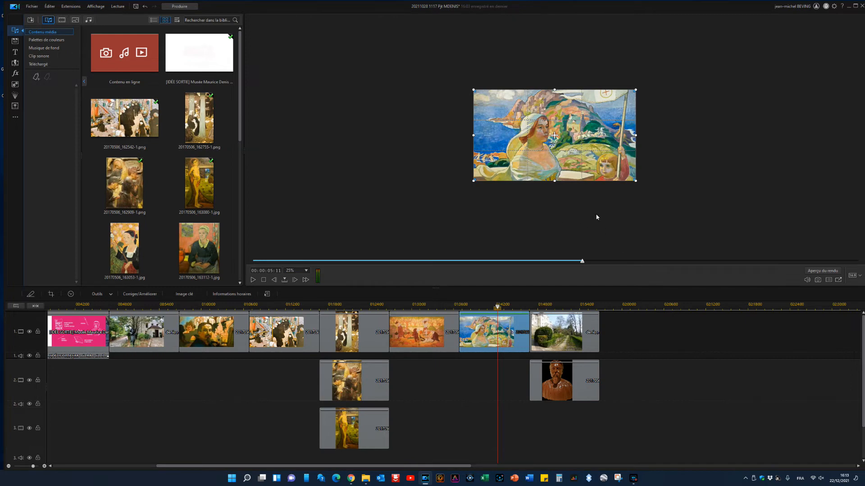
- Reselect the seaside painting clip, enlarge it to nearly twice the frame's size and offset it slightly left and down
{"action": "left_click", "coordinate": [656, 307]}
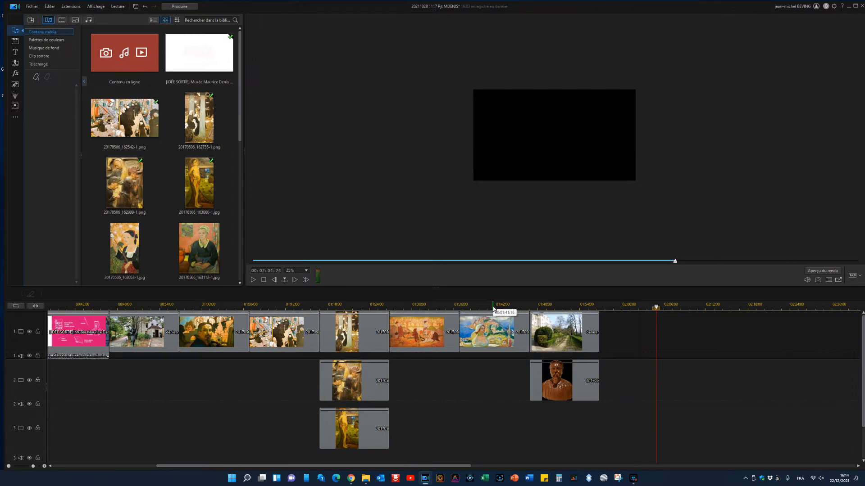
{"action": "left_click", "coordinate": [493, 309]}
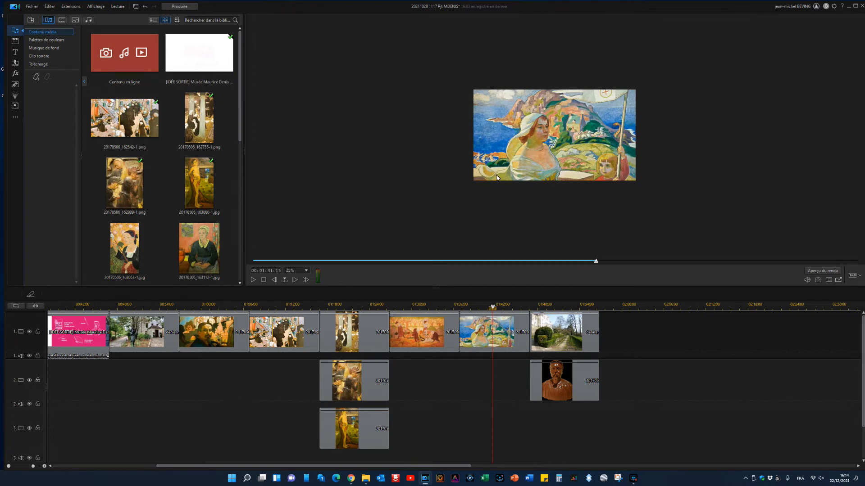
{"action": "left_click", "coordinate": [504, 326]}
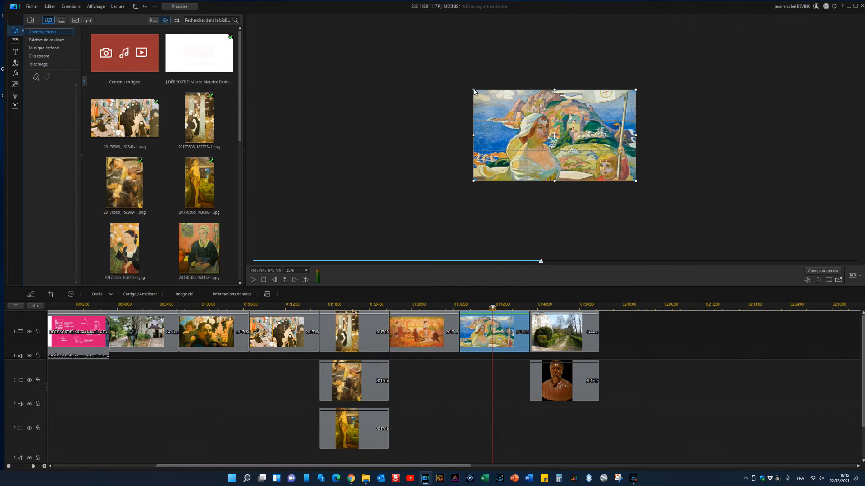
{"action": "left_click_drag", "start_coordinate": [474, 90], "coordinate": [452, 57]}
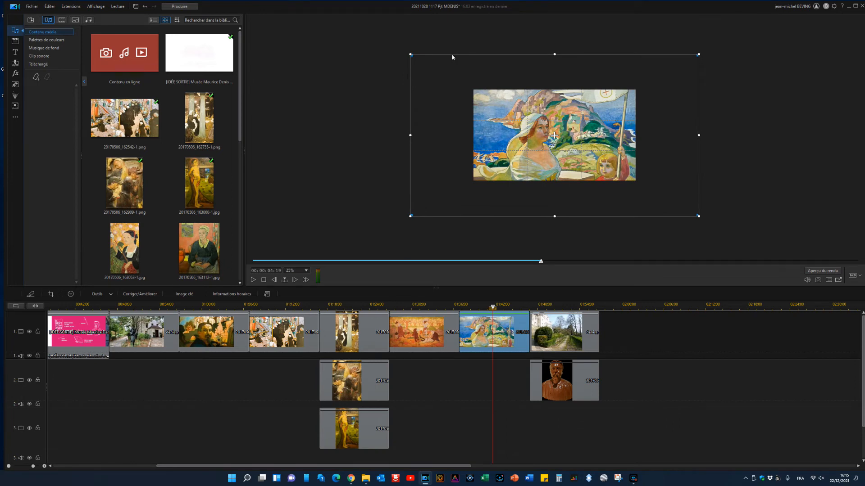
{"action": "left_click_drag", "start_coordinate": [452, 55], "coordinate": [452, 53]}
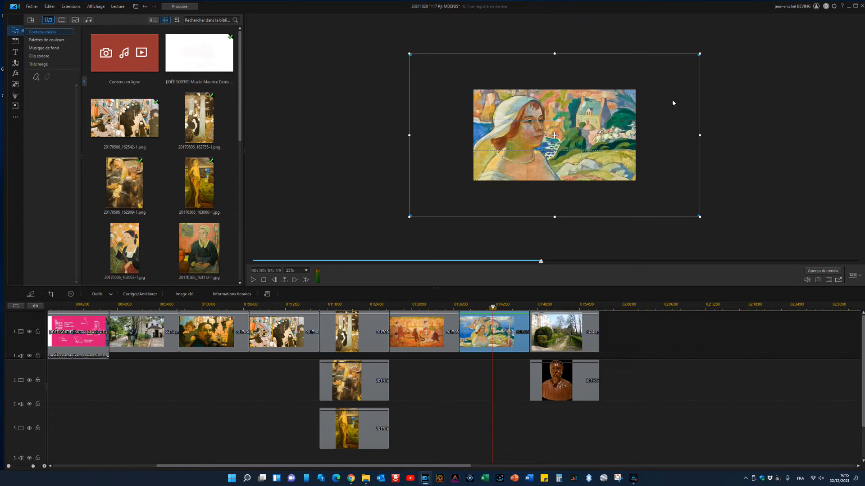
{"action": "mouse_move", "coordinate": [605, 76]}
{"action": "left_mouse_down"}
{"action": "mouse_move", "coordinate": [697, 81]}
{"action": "mouse_move", "coordinate": [680, 71]}
{"action": "mouse_move", "coordinate": [689, 71]}
{"action": "mouse_move", "coordinate": [589, 70]}
{"action": "mouse_move", "coordinate": [594, 90]}
{"action": "mouse_move", "coordinate": [602, 81]}
{"action": "mouse_move", "coordinate": [595, 86]}
{"action": "mouse_move", "coordinate": [590, 76]}
{"action": "left_mouse_up"}
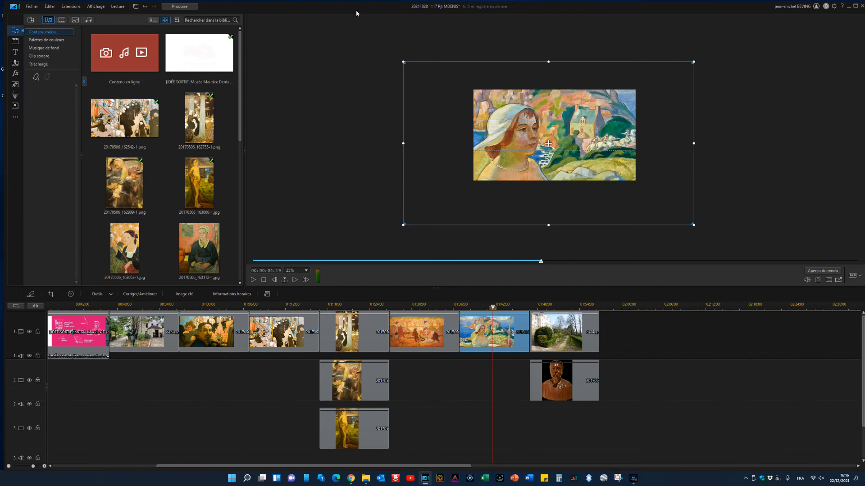
- Set the preview zoom to Ajuster and compare an empty part of the timeline with the enlarged painting's framing
{"action": "left_click", "coordinate": [306, 271]}
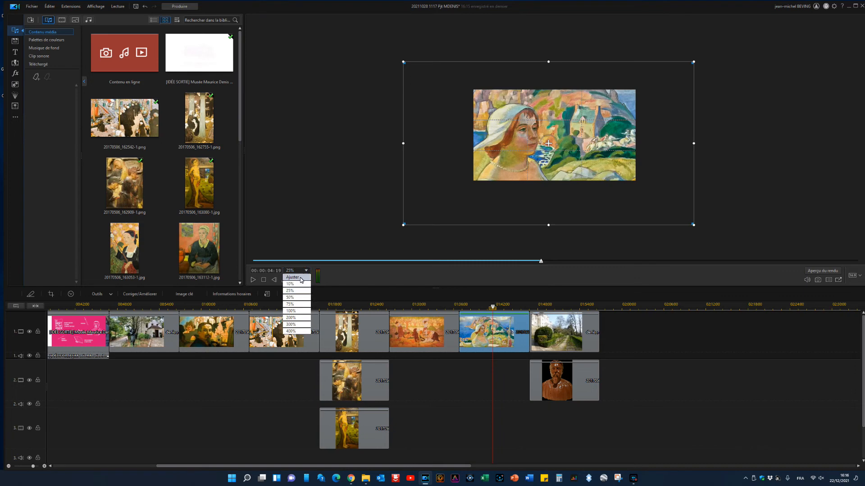
{"action": "left_click", "coordinate": [300, 278]}
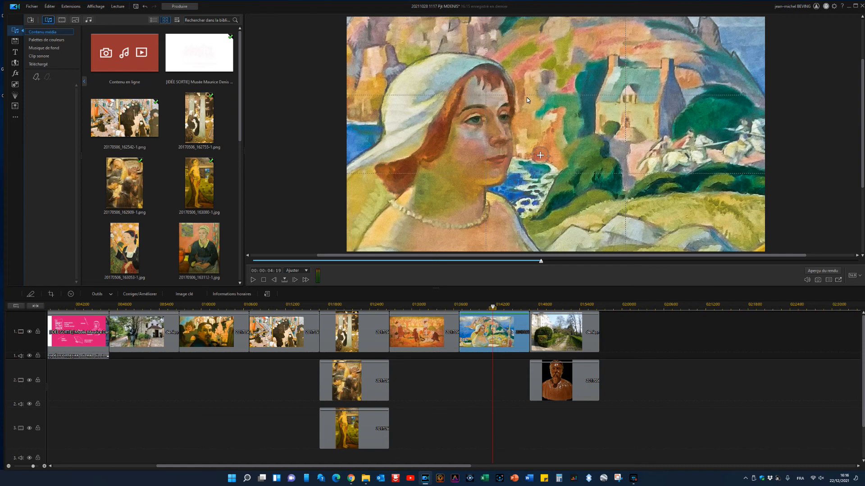
{"action": "left_click", "coordinate": [639, 308]}
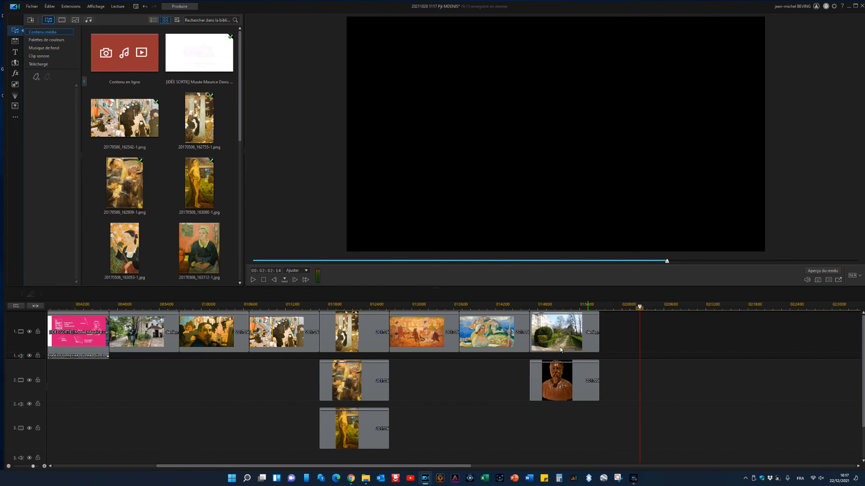
{"action": "left_click", "coordinate": [496, 309]}
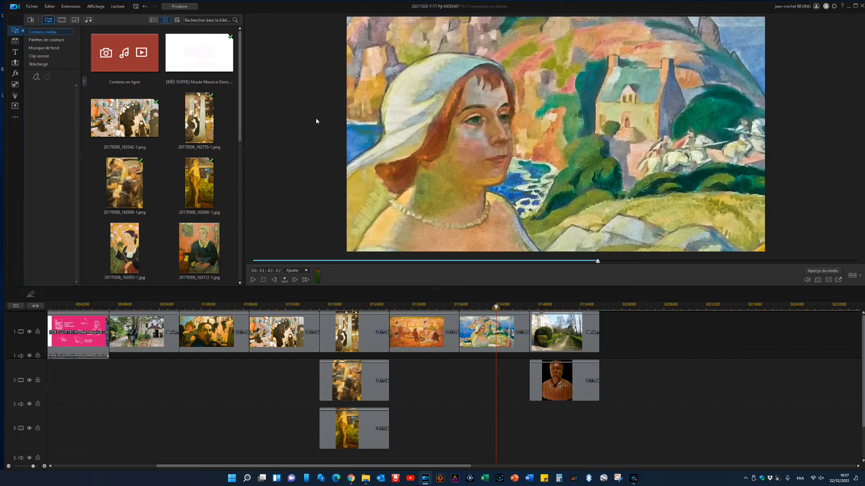
- Change the preview display zoom to 50% and on to 25% with the playhead on the enlarged painting
{"action": "left_click", "coordinate": [306, 270]}
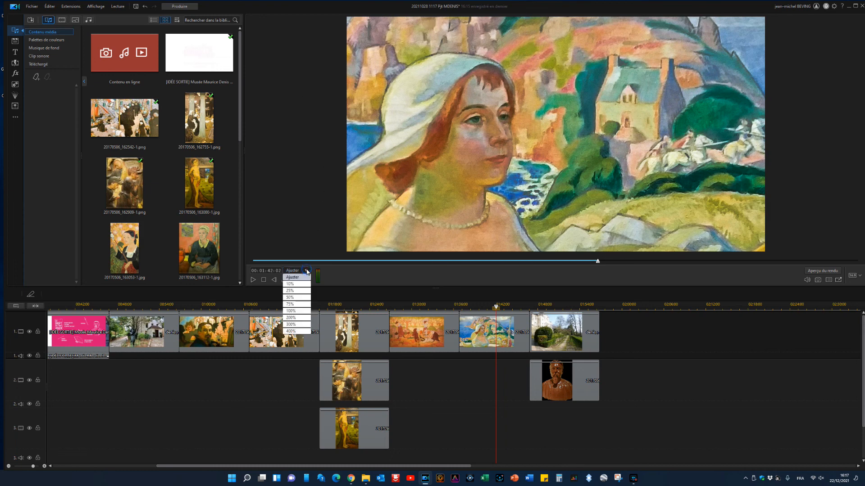
{"action": "left_click", "coordinate": [301, 297]}
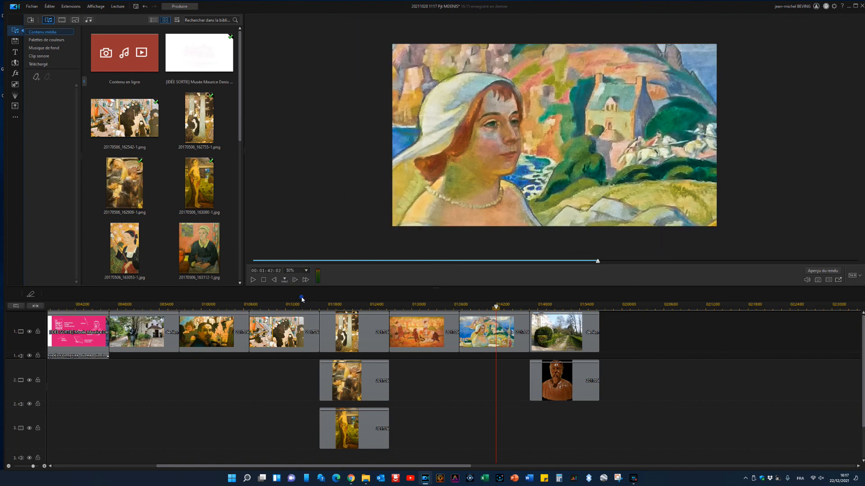
{"action": "left_click", "coordinate": [305, 272]}
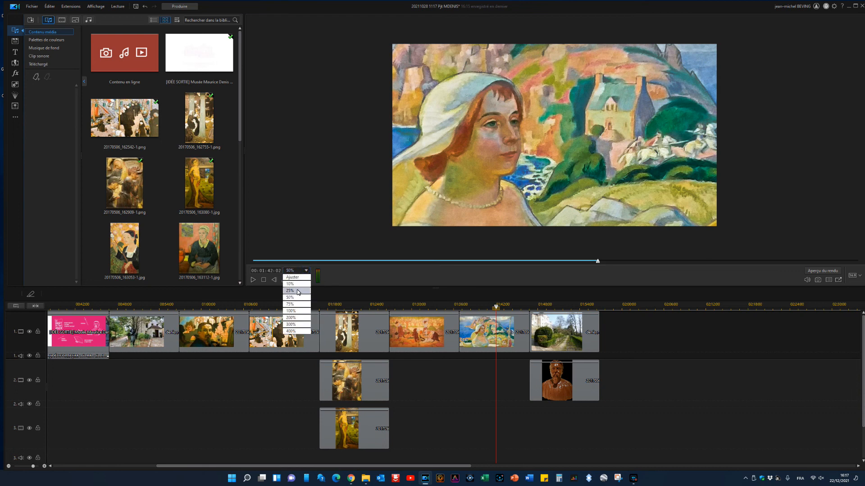
{"action": "left_click", "coordinate": [297, 290]}
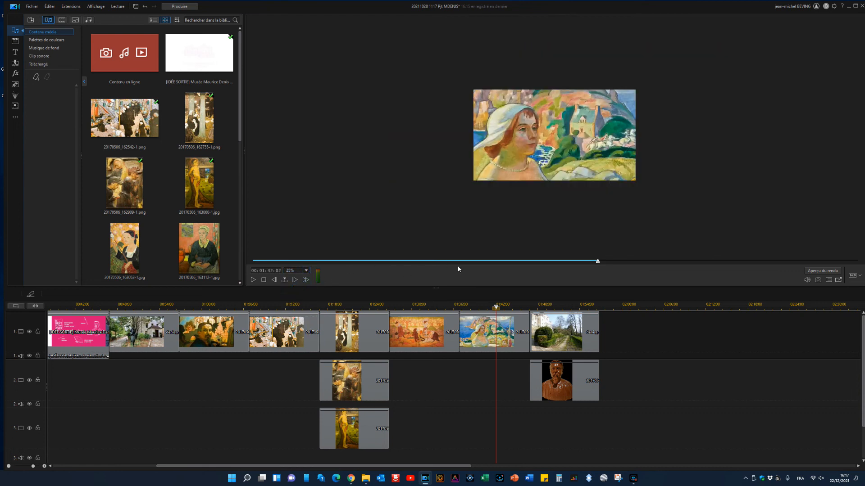
{"action": "mouse_move", "coordinate": [486, 334]}
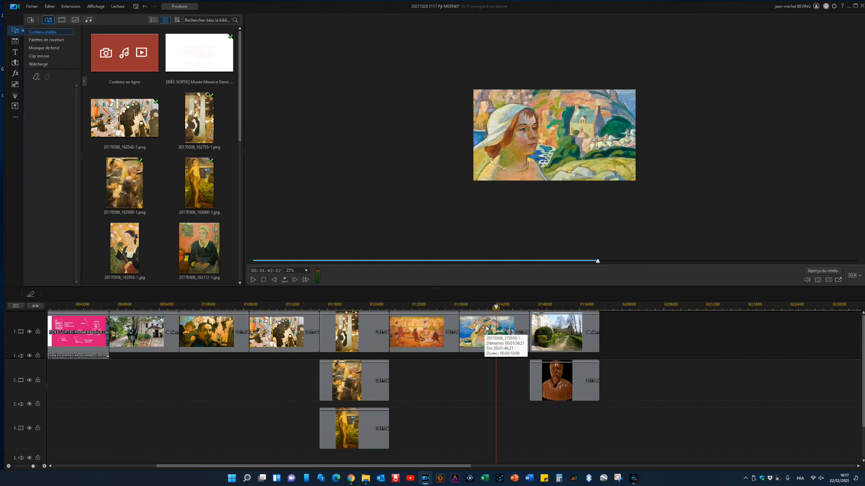
- Select the enlarged seaside painting clip, shrink it to about 60% of the frame's width and shift it toward the frame's right side
{"action": "left_click", "coordinate": [486, 329]}
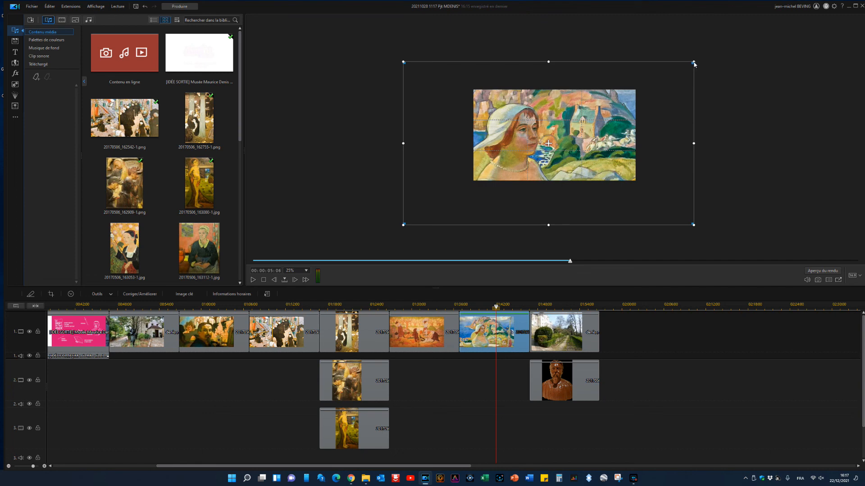
{"action": "left_click_drag", "start_coordinate": [694, 64], "coordinate": [666, 77]}
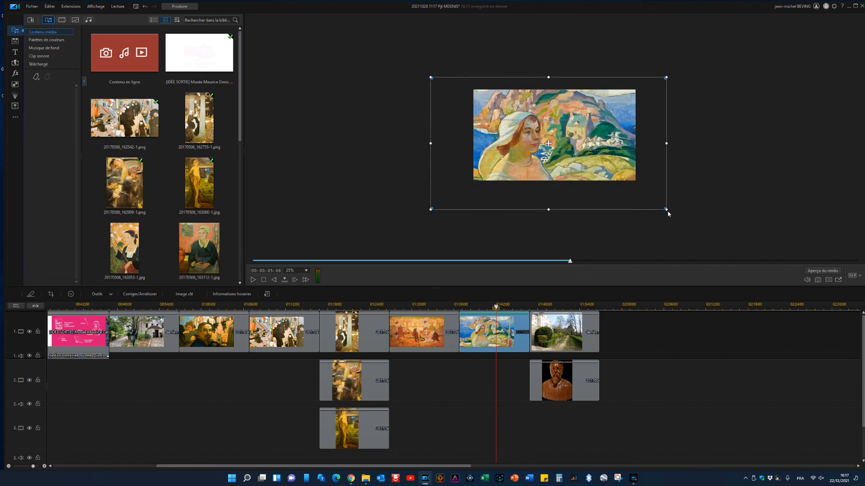
{"action": "left_click_drag", "start_coordinate": [667, 210], "coordinate": [598, 171]}
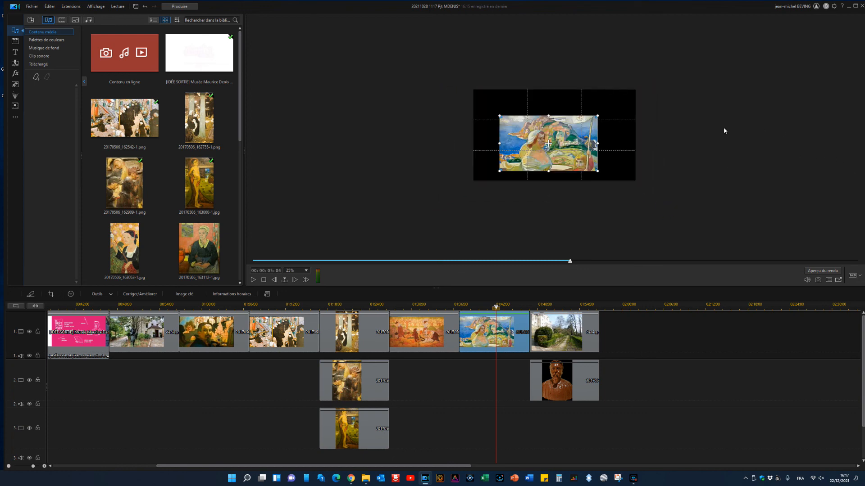
{"action": "mouse_move", "coordinate": [574, 136]}
{"action": "left_mouse_down"}
{"action": "mouse_move", "coordinate": [578, 123]}
{"action": "mouse_move", "coordinate": [563, 125]}
{"action": "mouse_move", "coordinate": [595, 125]}
{"action": "mouse_move", "coordinate": [552, 118]}
{"action": "mouse_move", "coordinate": [564, 134]}
{"action": "mouse_move", "coordinate": [597, 135]}
{"action": "left_mouse_up"}
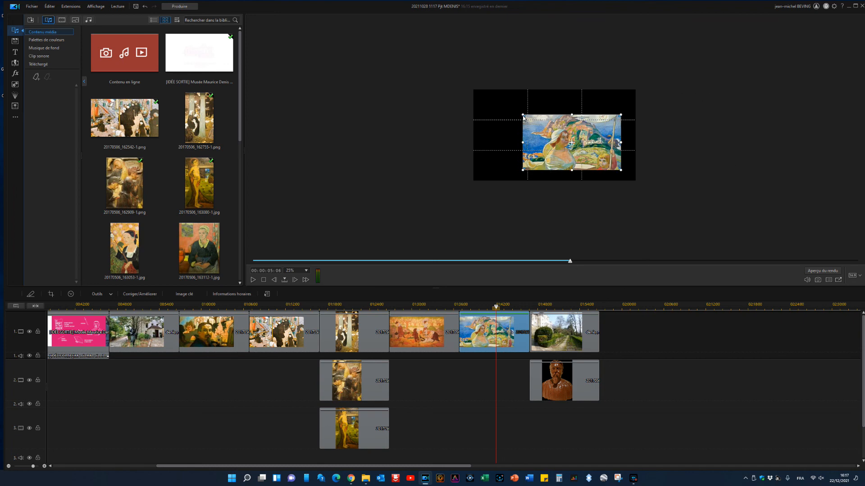
- Enlarge and centre the seaside painting so it exactly fills the frame, and set the preview zoom to Ajuster
{"action": "left_click_drag", "start_coordinate": [522, 115], "coordinate": [502, 108]}
{"action": "left_click_drag", "start_coordinate": [561, 127], "coordinate": [545, 117]}
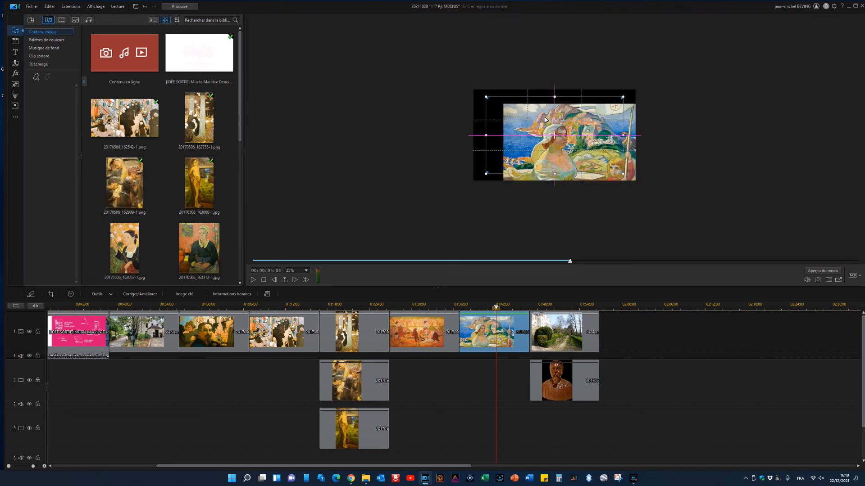
{"action": "left_click_drag", "start_coordinate": [486, 99], "coordinate": [474, 94]}
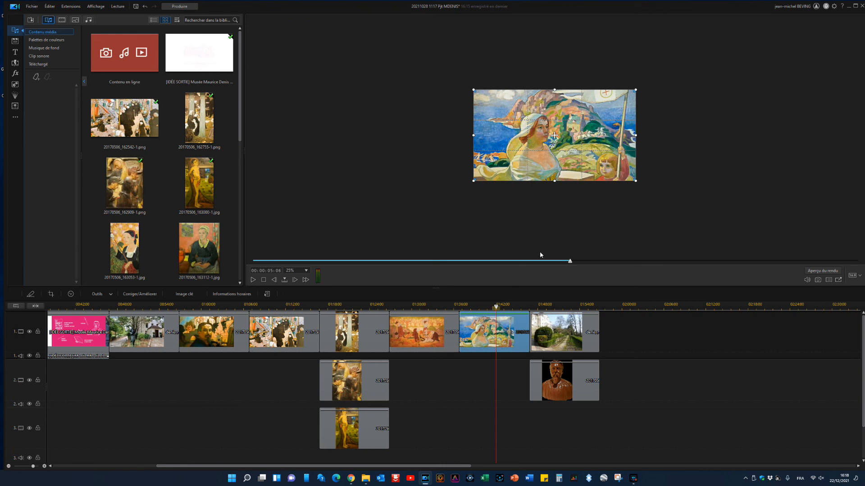
{"action": "left_click", "coordinate": [306, 270]}
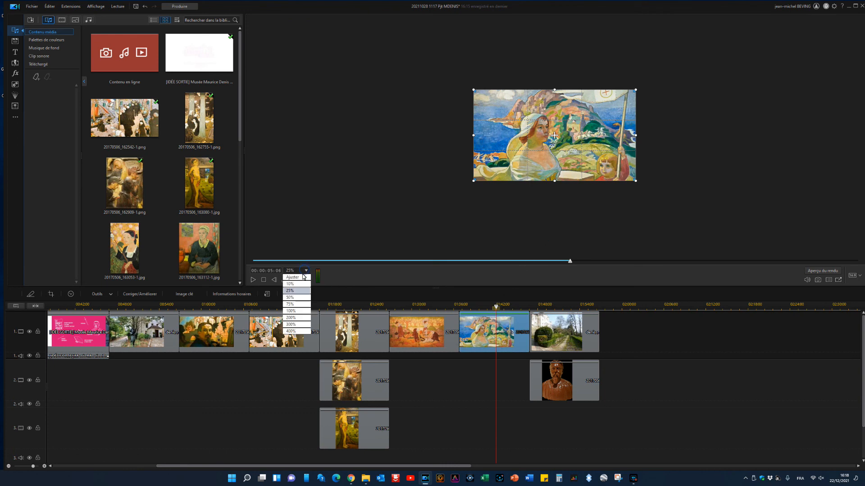
{"action": "left_click", "coordinate": [293, 278]}
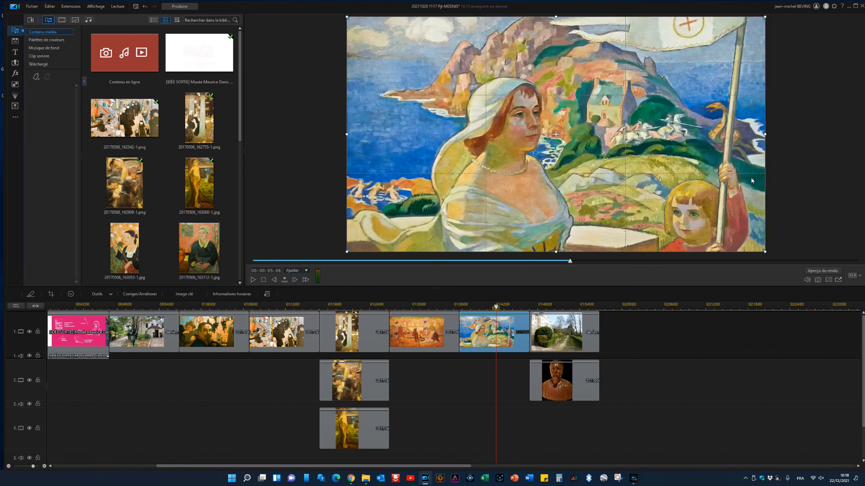